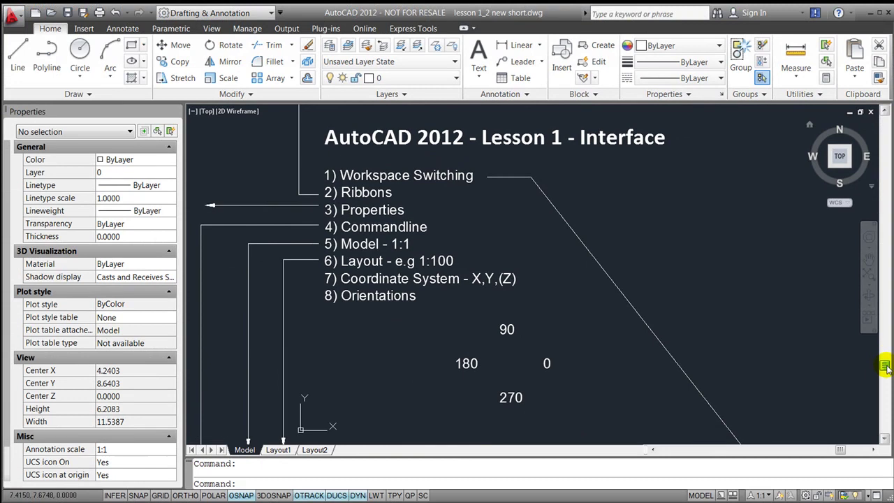
Step: Nudge the lesson drawing slightly with the vertical scrollbar
drag(885, 369, 886, 374)
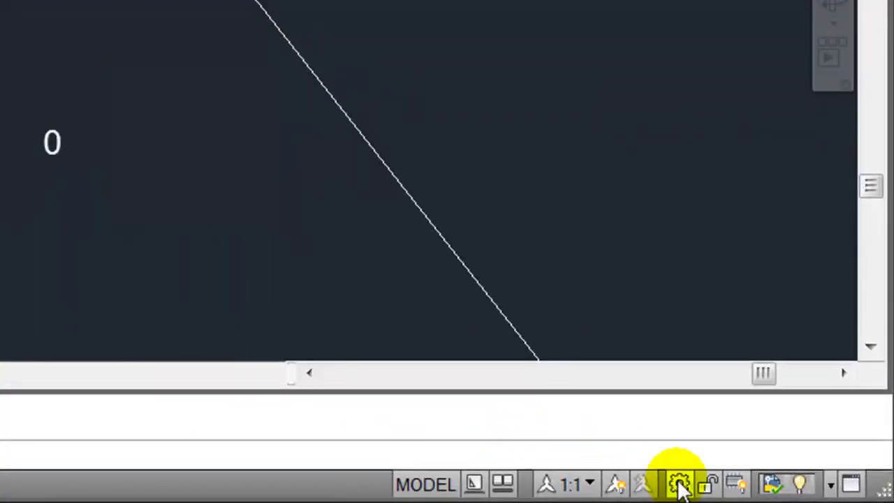
Step: Switch to the AutoCAD Classic workspace and browse its Edit menu
click(679, 484)
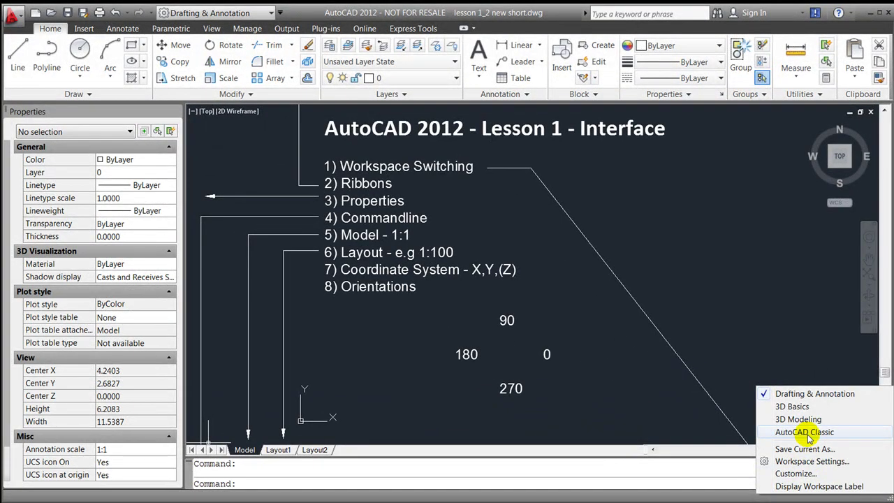
click(806, 433)
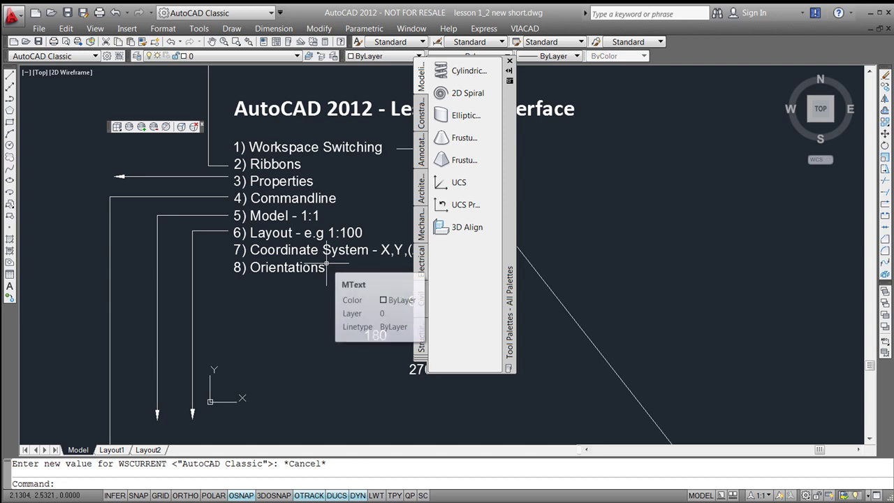
click(65, 29)
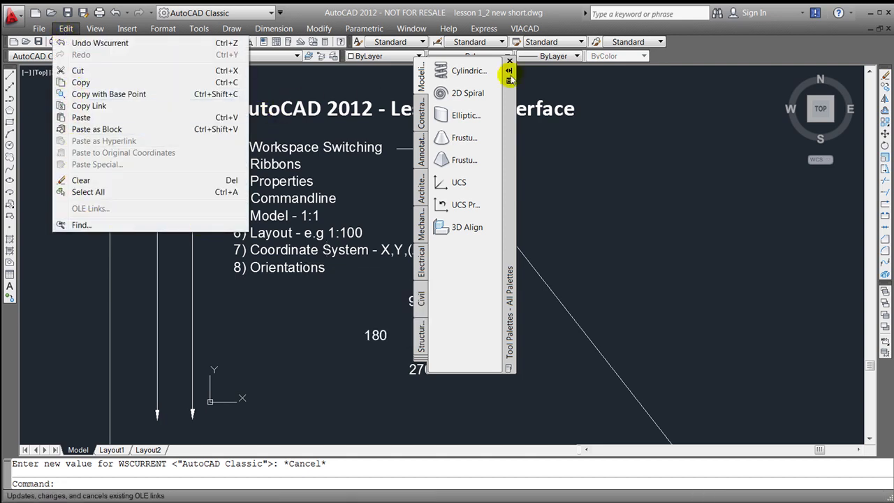
click(352, 41)
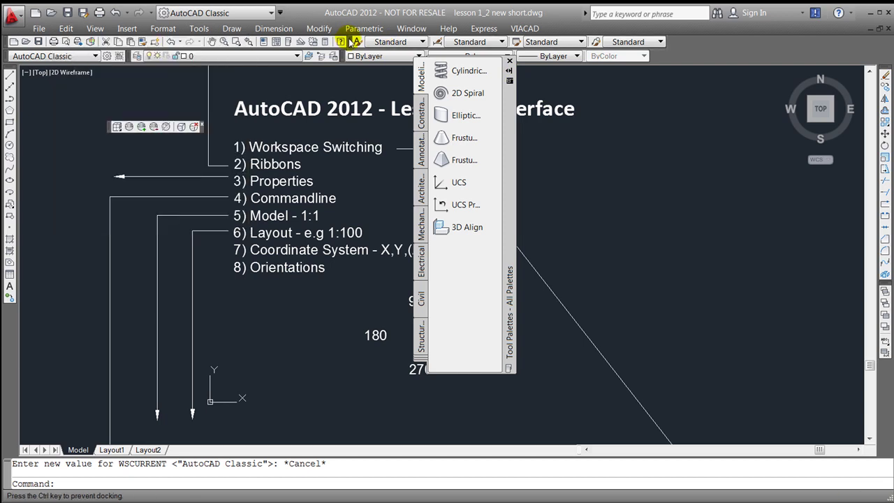
Step: Move the Styles toolbar, dock Tool Palettes at the right, then return to Drafting & Annotation
drag(577, 53, 635, 56)
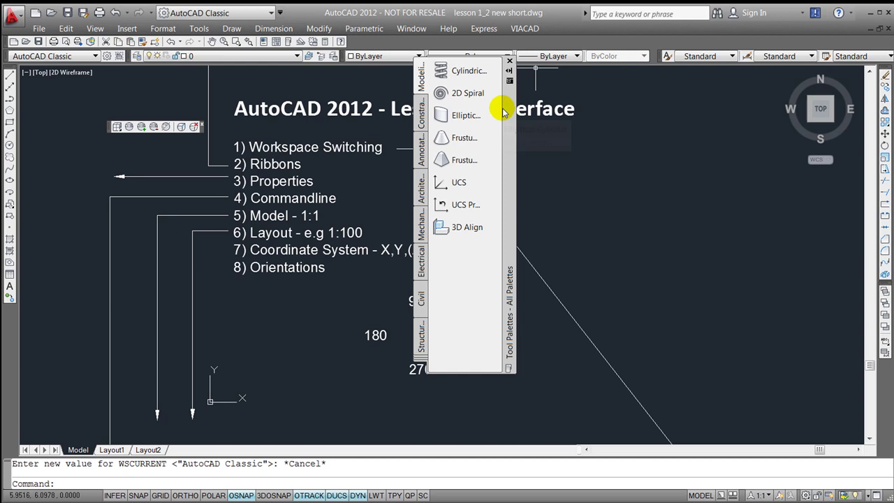
mouse_move(507, 111)
mouse_down()
mouse_move(727, 132)
mouse_move(855, 124)
mouse_up()
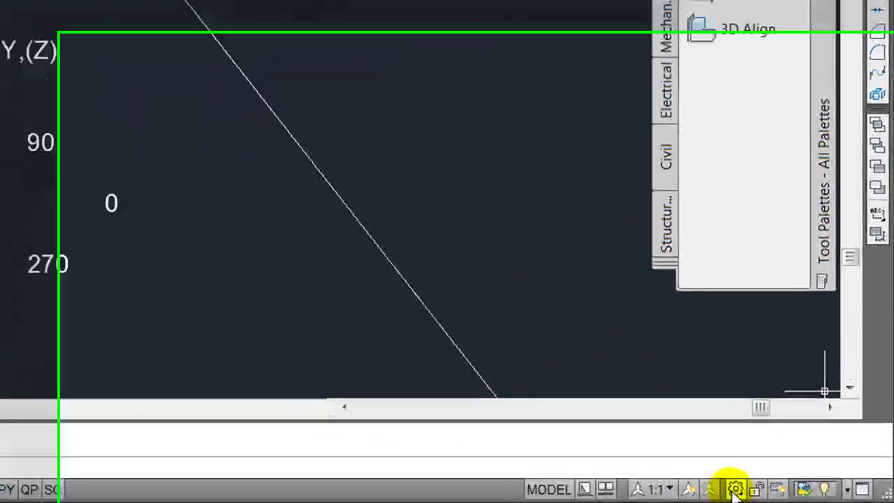
click(736, 490)
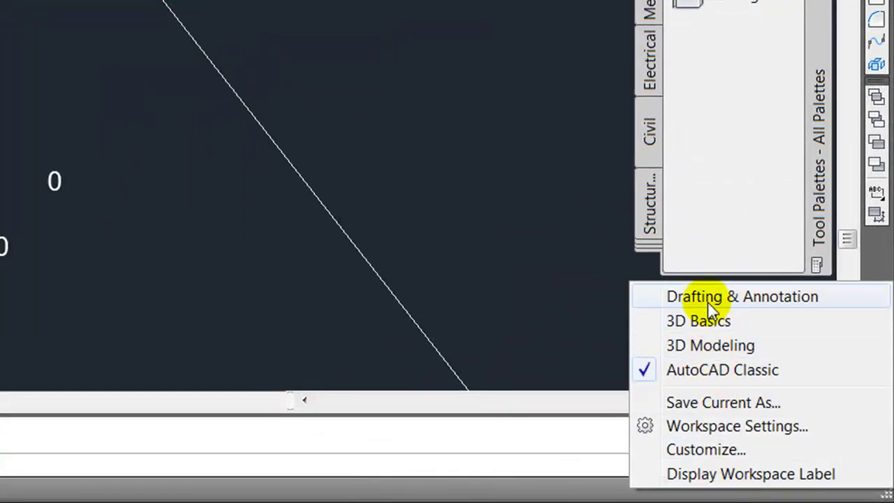
click(707, 299)
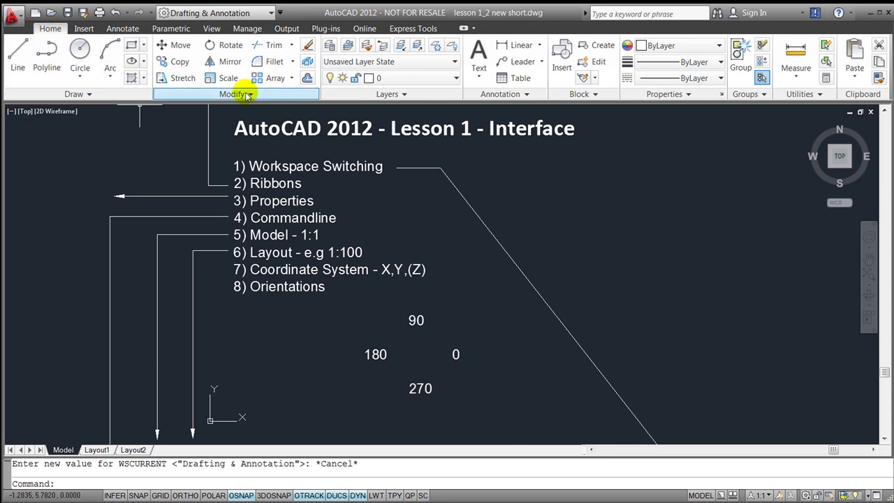
Step: Tour the ribbon tabs from Insert through Online, ending on Express Tools
click(84, 29)
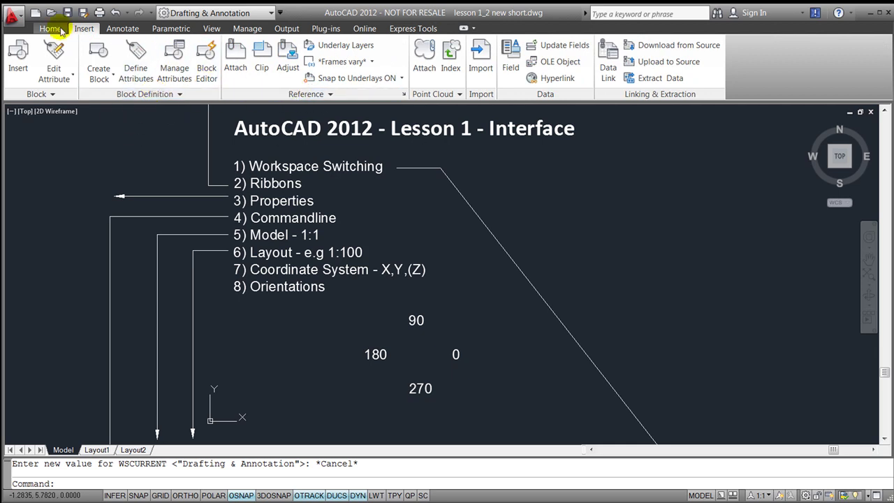
click(50, 28)
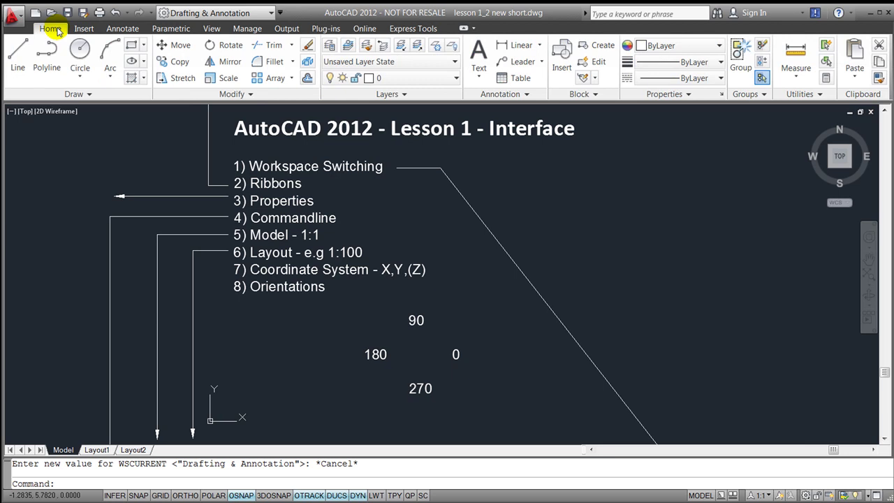
click(122, 31)
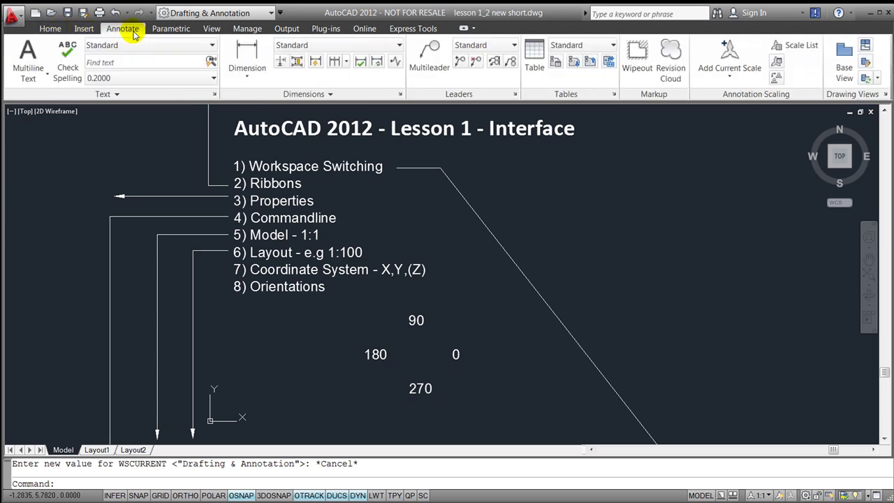
click(167, 31)
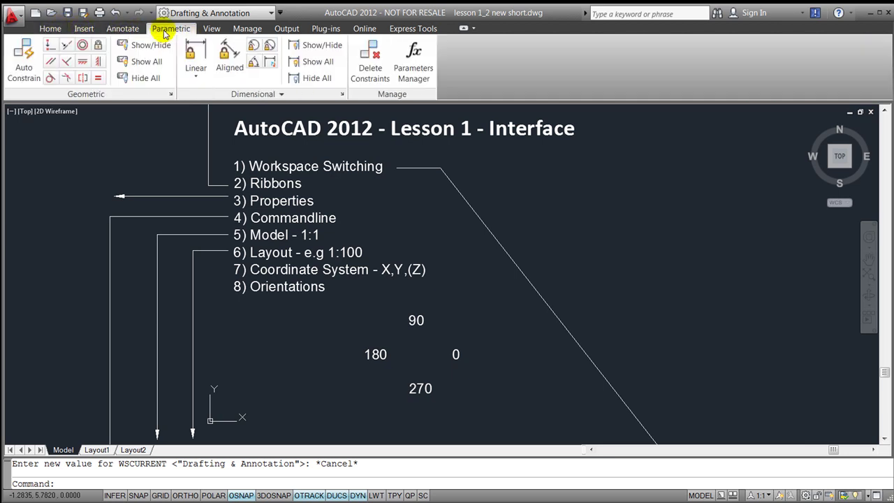
click(212, 29)
click(248, 29)
click(287, 31)
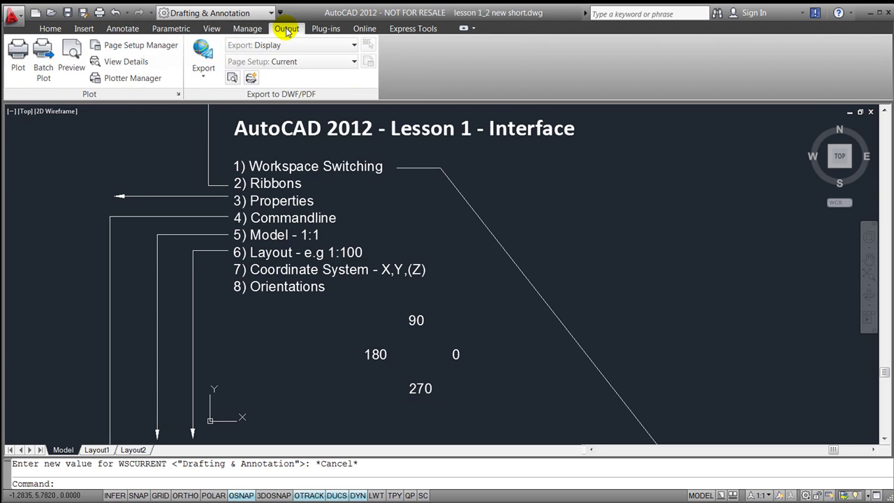
click(325, 30)
click(364, 30)
click(403, 32)
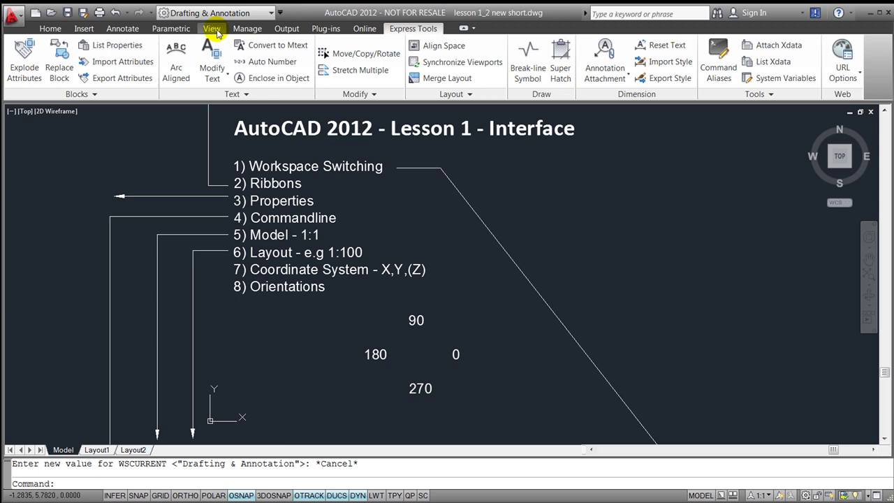
Step: Show the title MText's properties, then toggle the Properties palette off and on from View
click(279, 166)
right_click(279, 168)
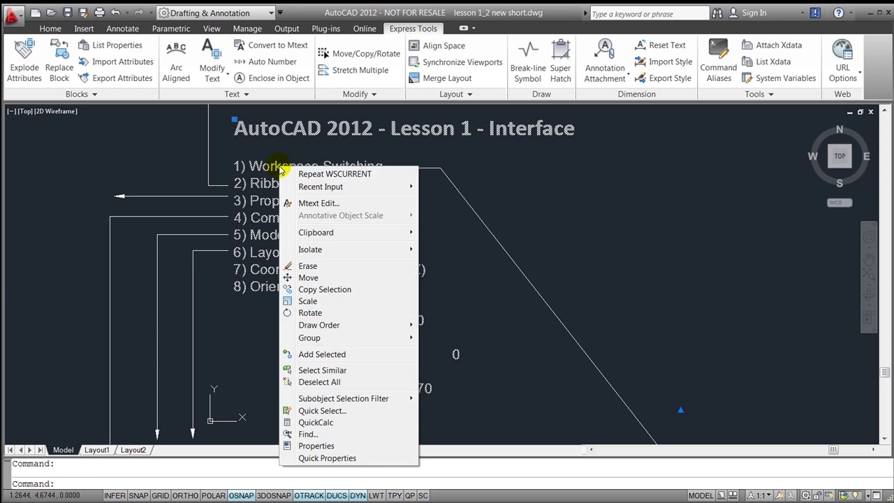
click(331, 446)
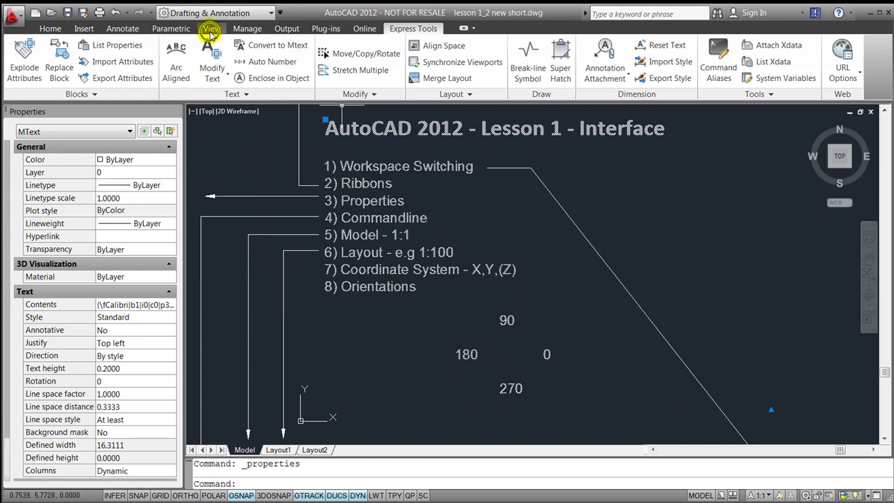
click(211, 29)
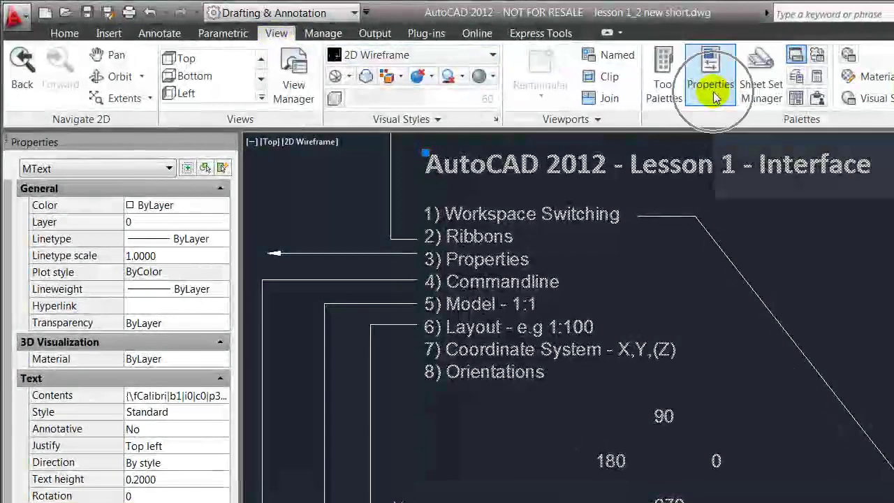
click(714, 93)
click(716, 96)
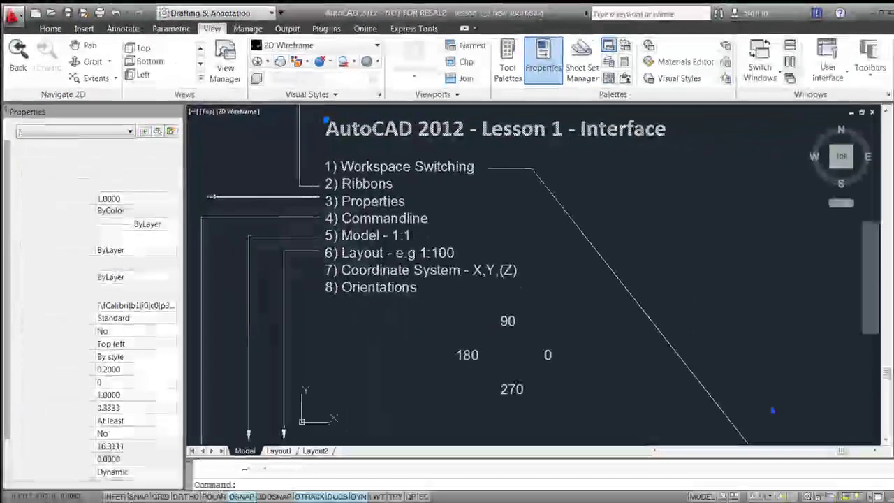
Step: Give the '3) Properties' multileader a Closed blank arrowhead, then select the numbered list text
key(Escape)
click(357, 251)
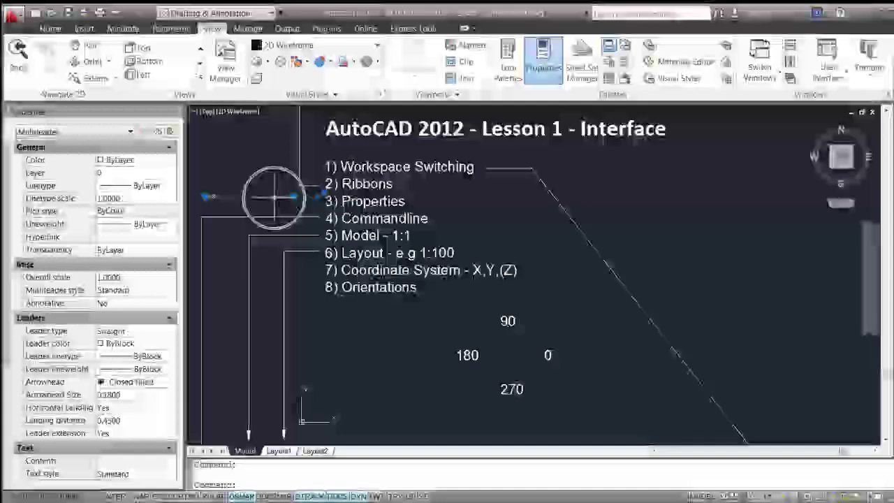
click(171, 385)
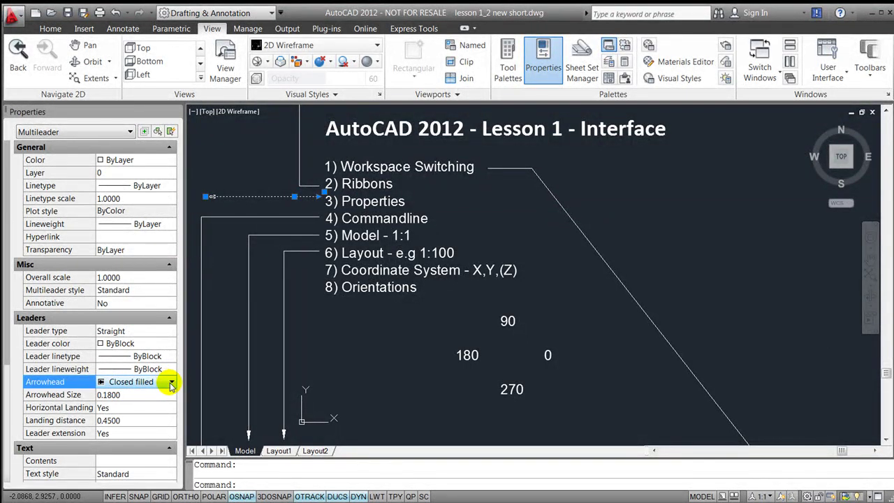
click(170, 383)
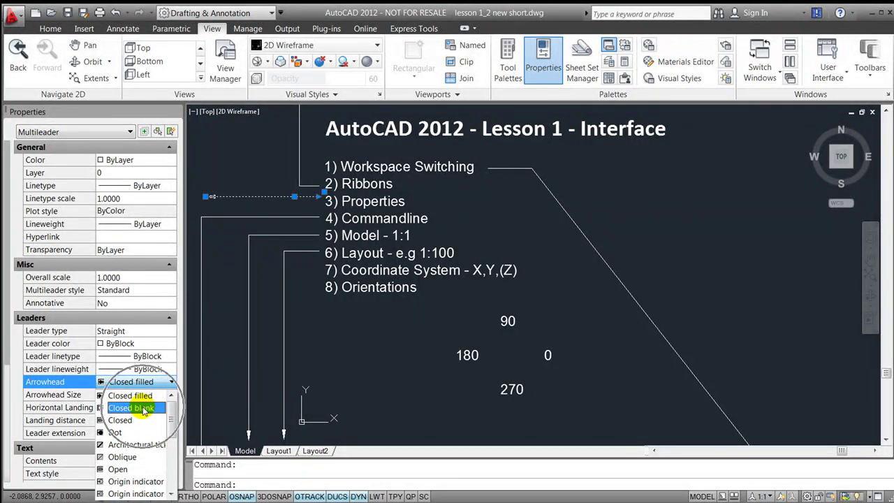
click(144, 409)
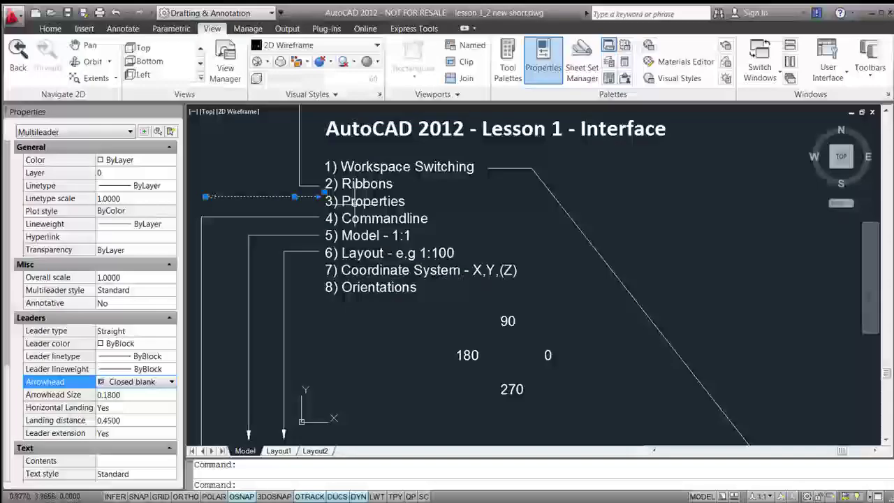
key(Escape)
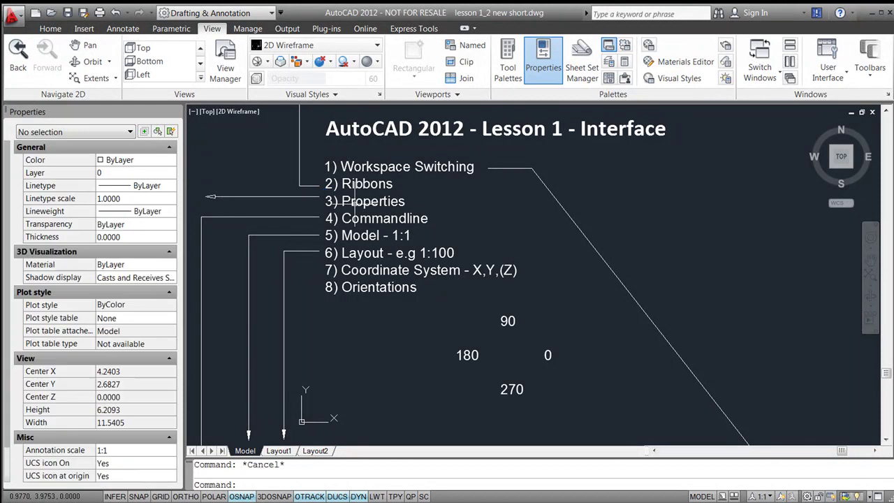
click(355, 201)
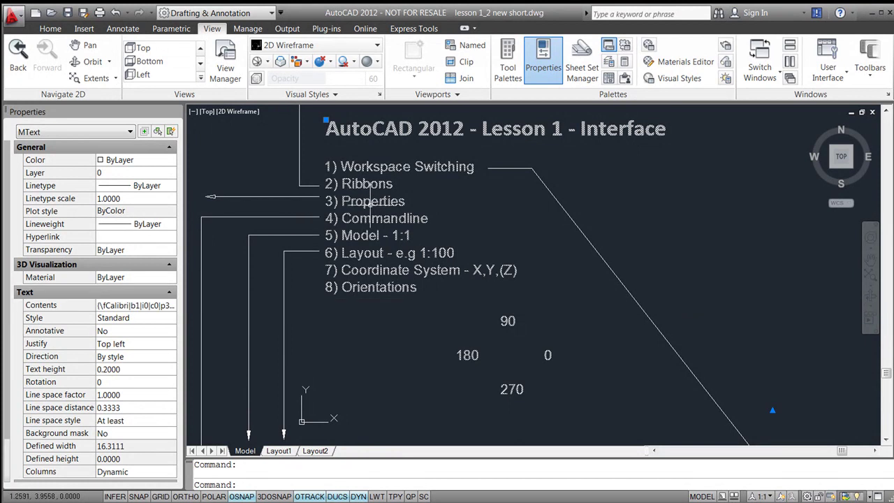
Step: Deselect the list text and point out the Model tab and UCS icon
key(Escape)
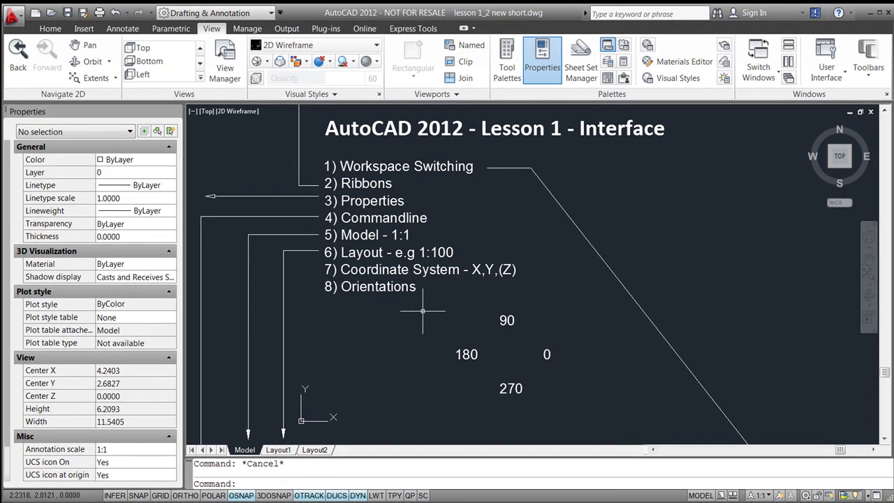
click(245, 450)
click(399, 236)
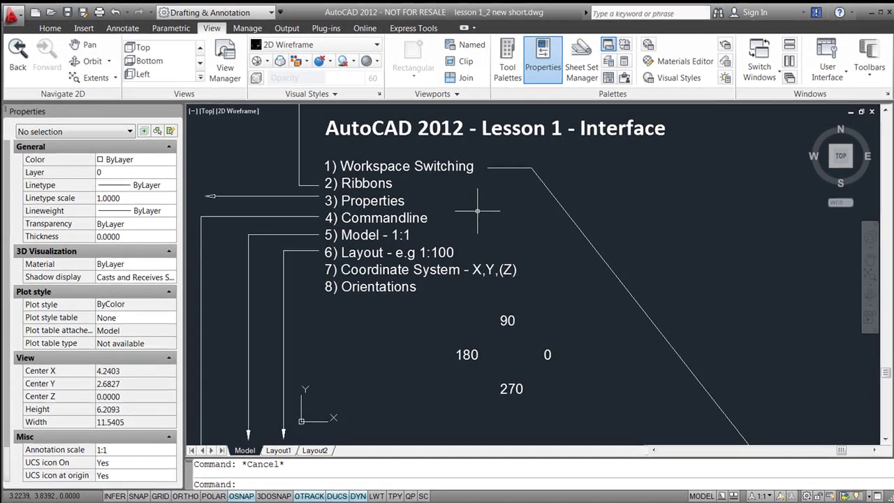
Step: Switch to Layout1 and zoom and pan the viewport onto the lesson drawing
click(277, 450)
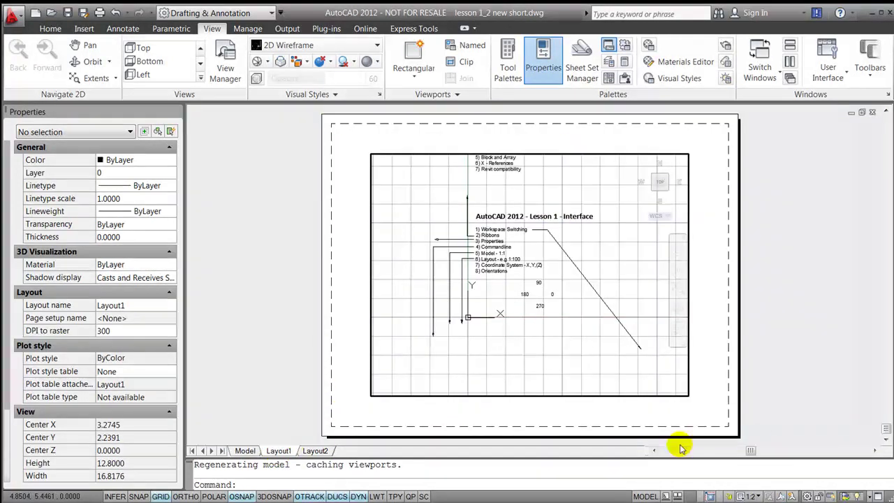
click(625, 215)
click(618, 224)
scroll(475, 259, up, 2)
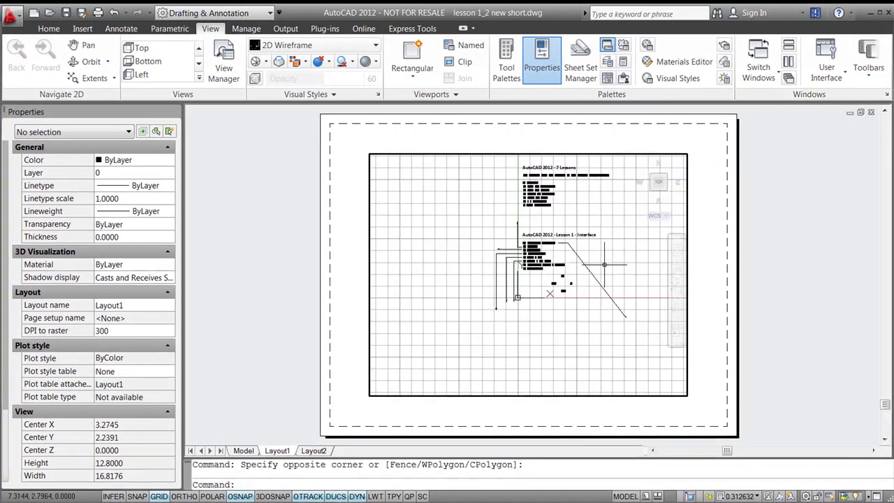
right_click(575, 266)
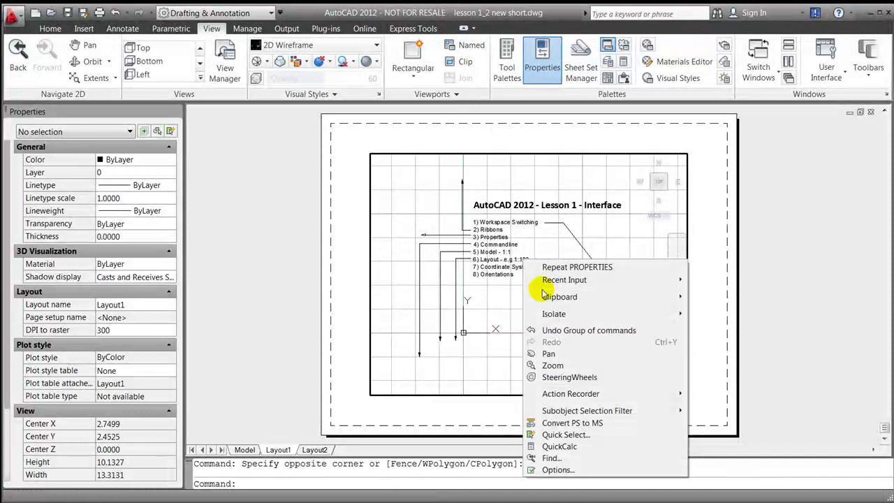
click(606, 347)
mouse_move(529, 281)
mouse_down()
mouse_move(533, 290)
mouse_move(540, 282)
mouse_up()
right_click(546, 283)
click(563, 290)
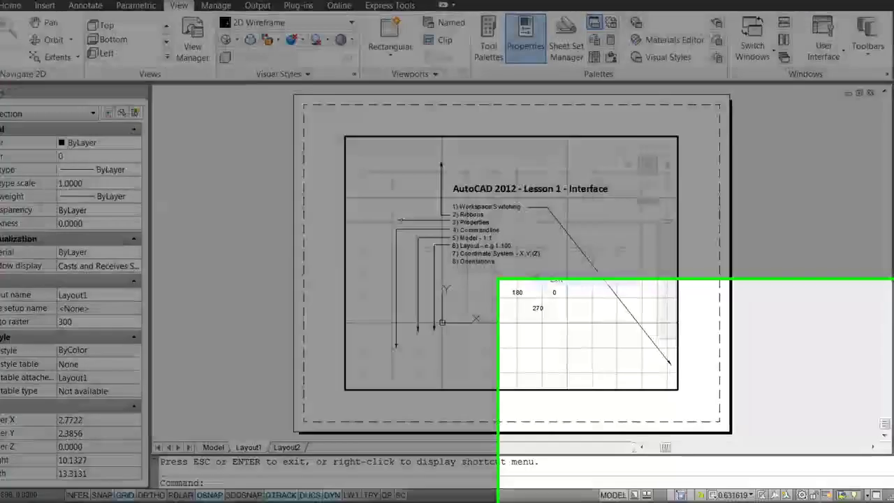
Step: Set the annotation scale to 1:2, 1:1, then 1:2, and return to paper space
click(568, 484)
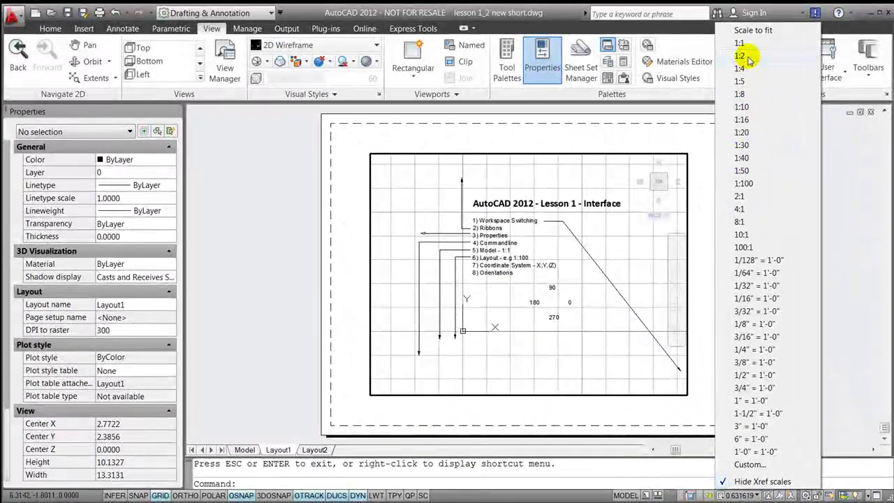
click(743, 56)
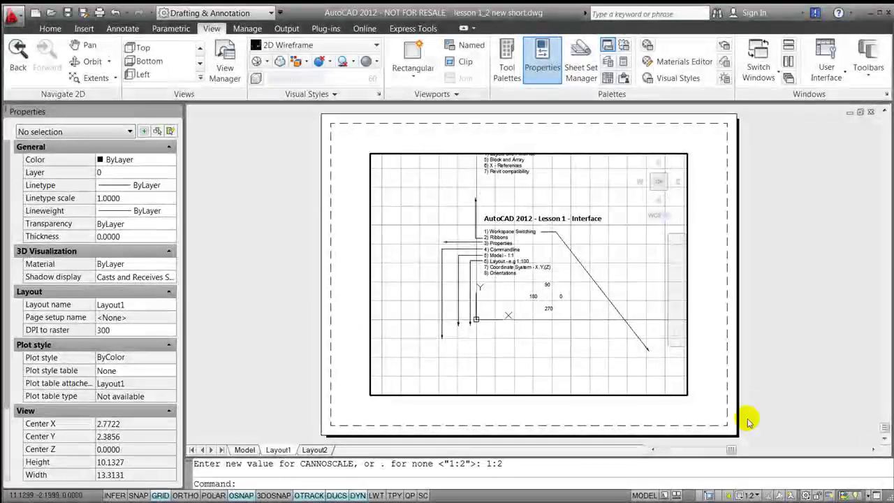
click(753, 495)
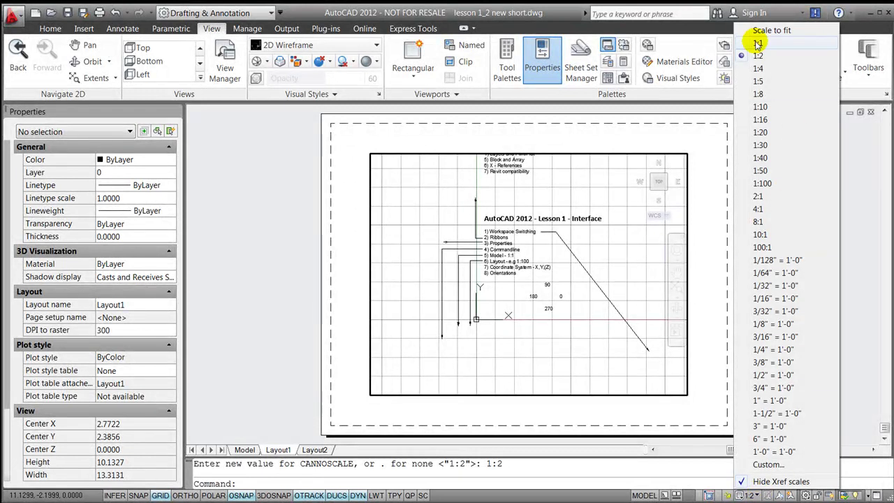
click(758, 43)
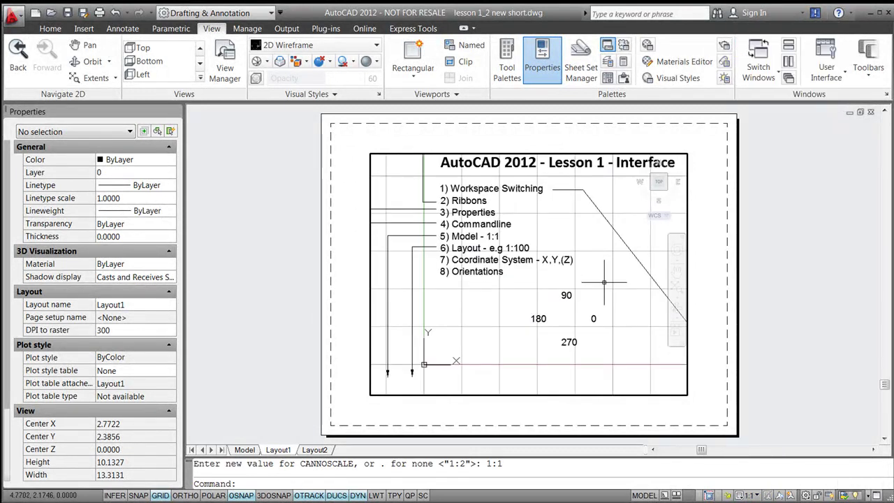
click(754, 495)
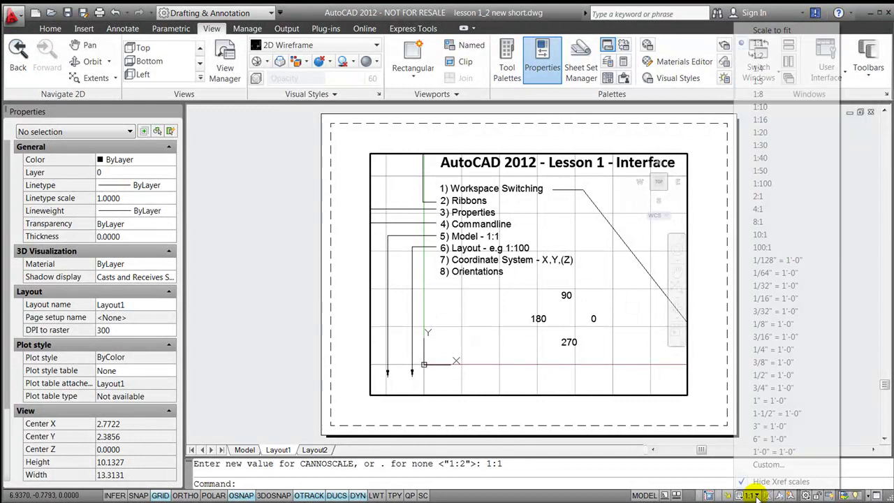
click(760, 56)
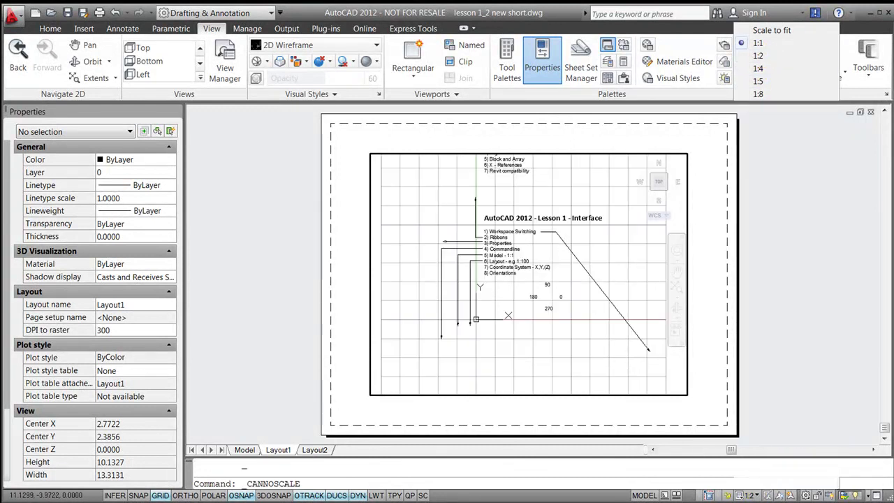
double_click(475, 411)
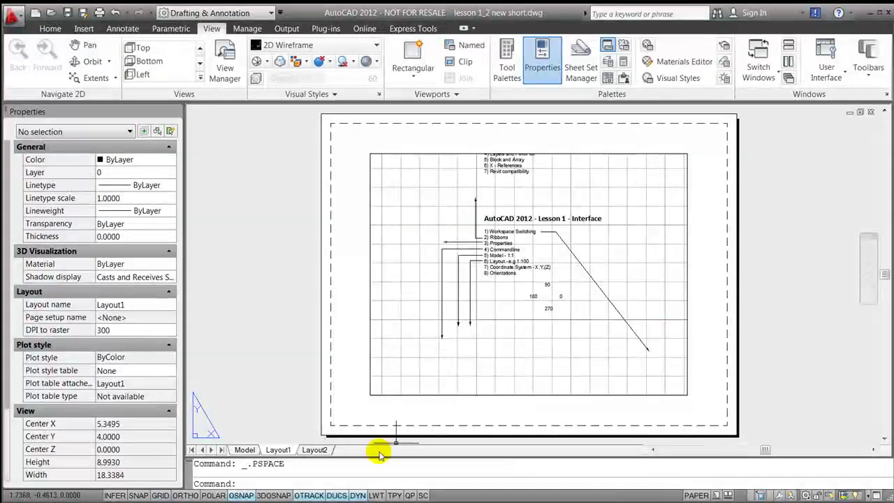
Step: Return to the Model tab to view the full lesson drawing
click(245, 451)
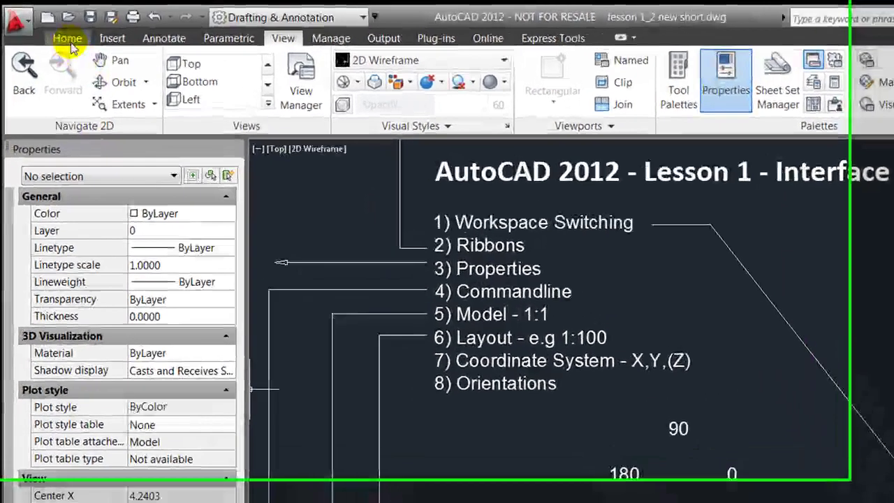
Step: Start a line at the origin 0,0 from the Home tab
click(50, 28)
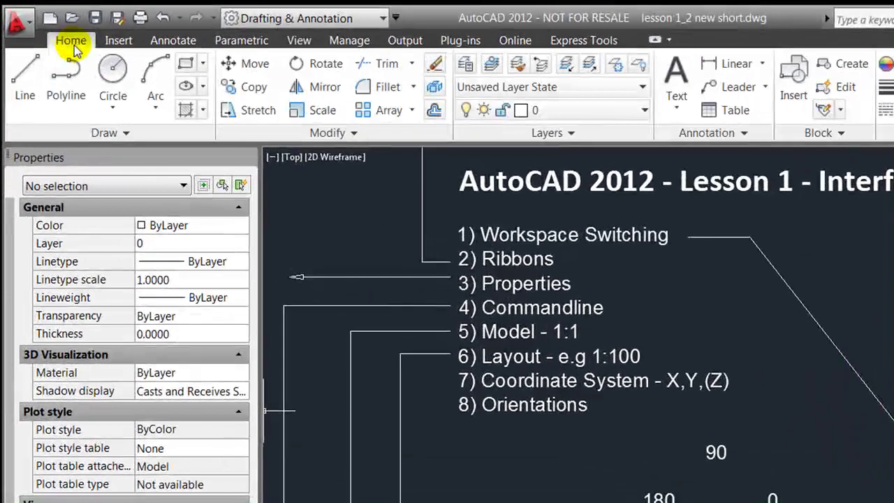
click(36, 91)
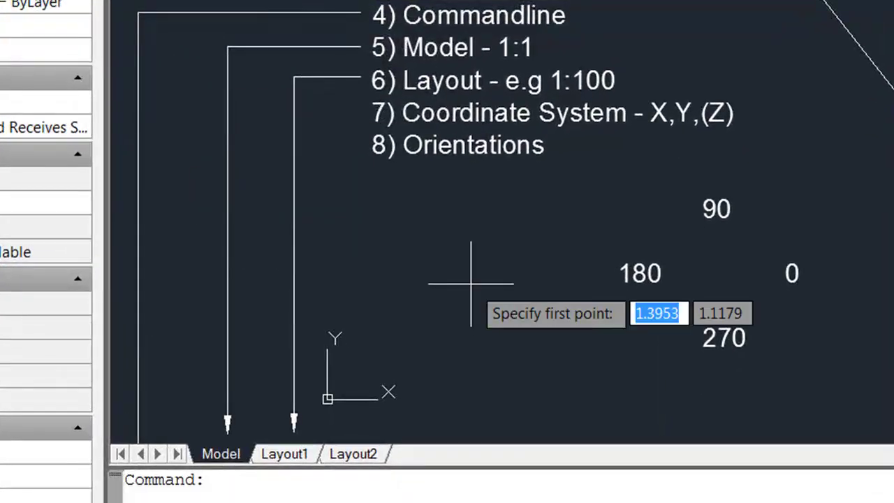
text(0)
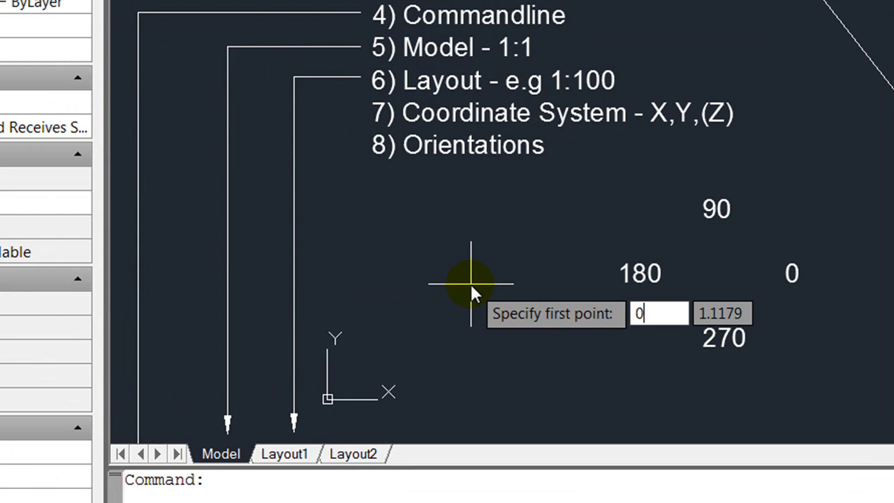
key(Tab)
text(0)
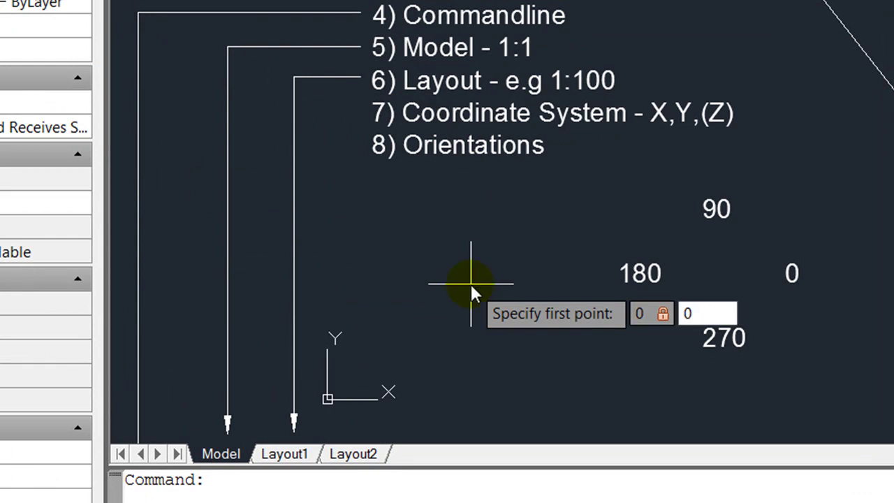
key(Return)
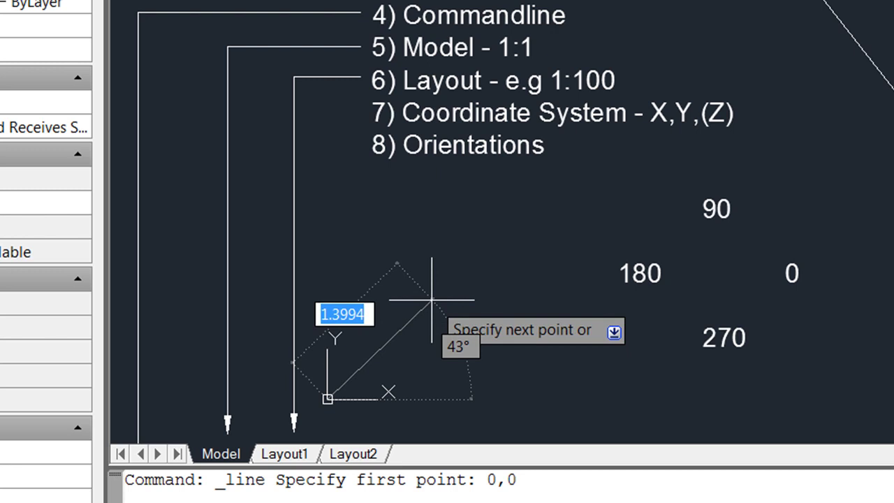
Step: Add a relative 1,1 diagonal segment, then a 1-unit horizontal segment at angle 0
text(1)
key(Tab)
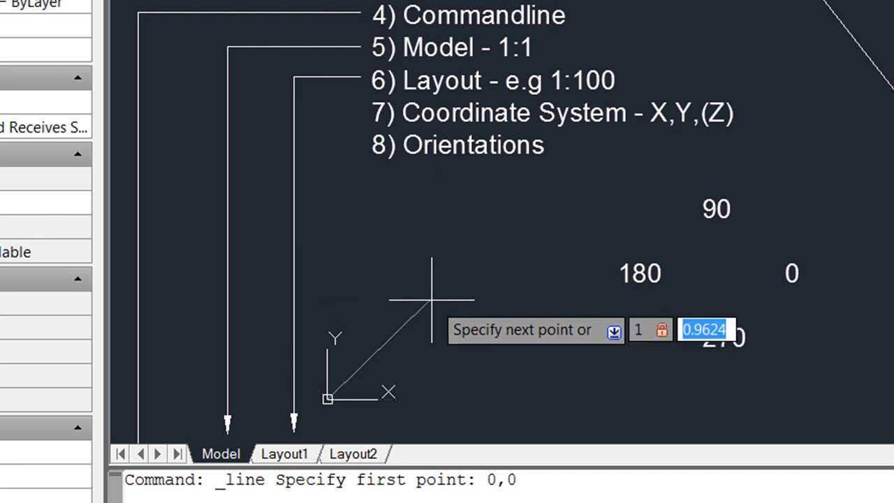
text(1)
key(Return)
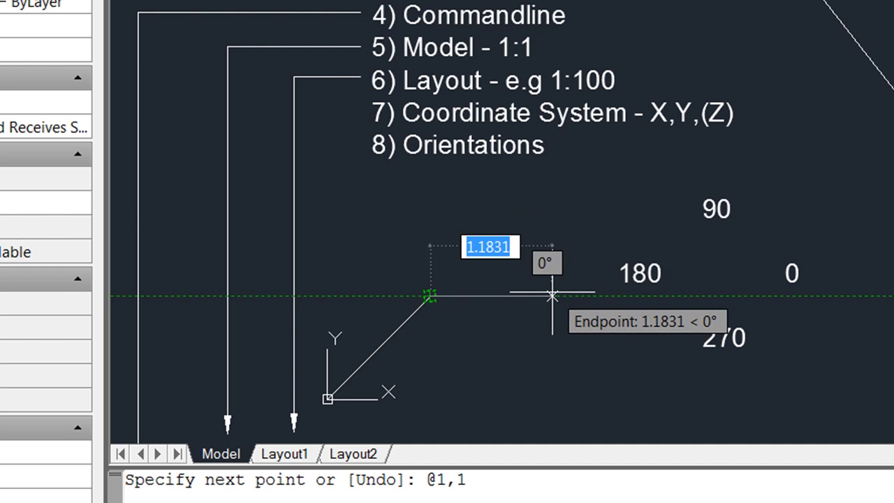
text(1)
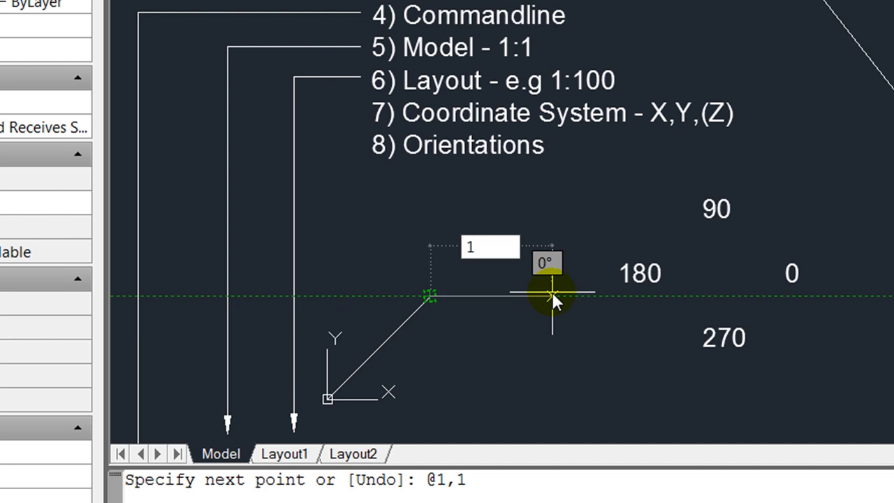
key(Tab)
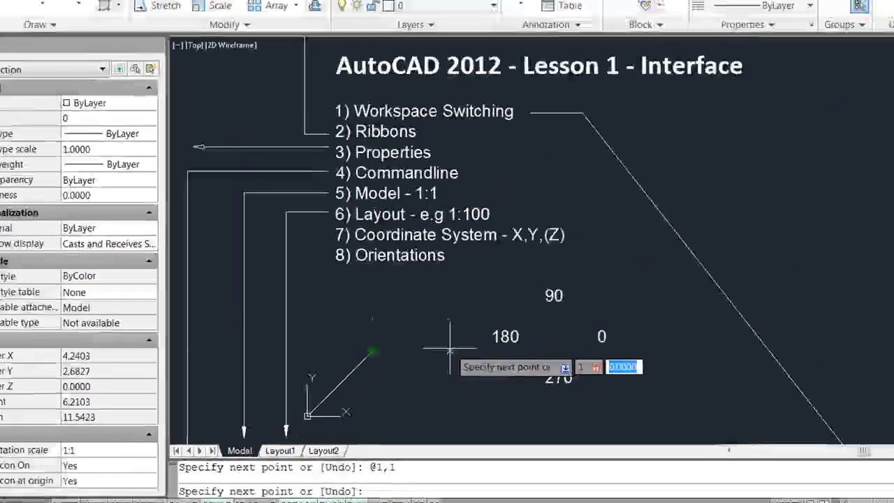
text(0)
key(Return)
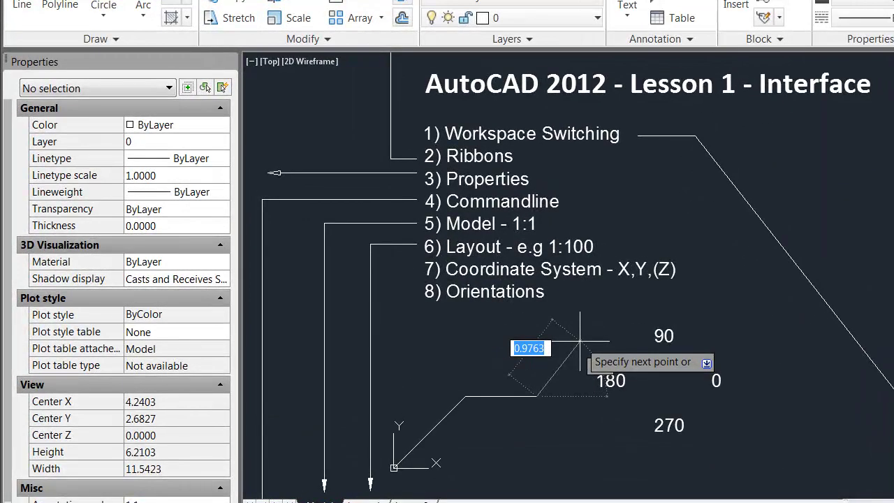
Step: End the two-segment line, pick the UCS icon's origin, then cancel with Esc
key(Escape)
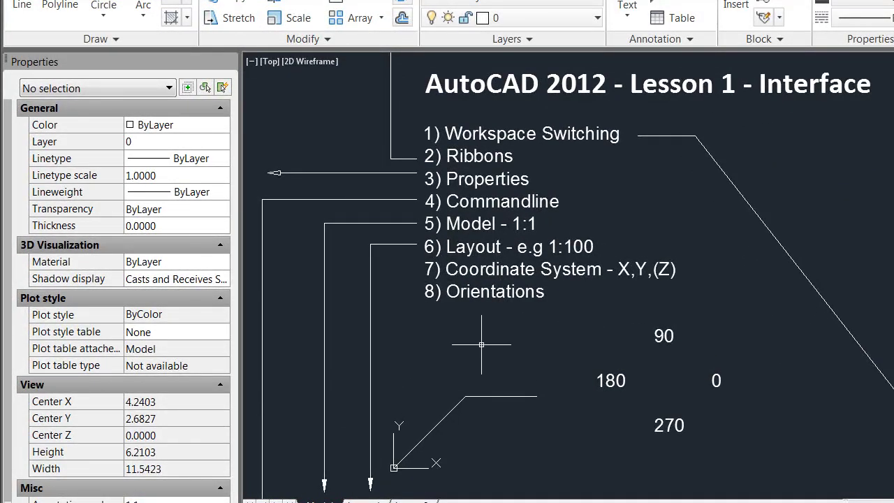
click(393, 467)
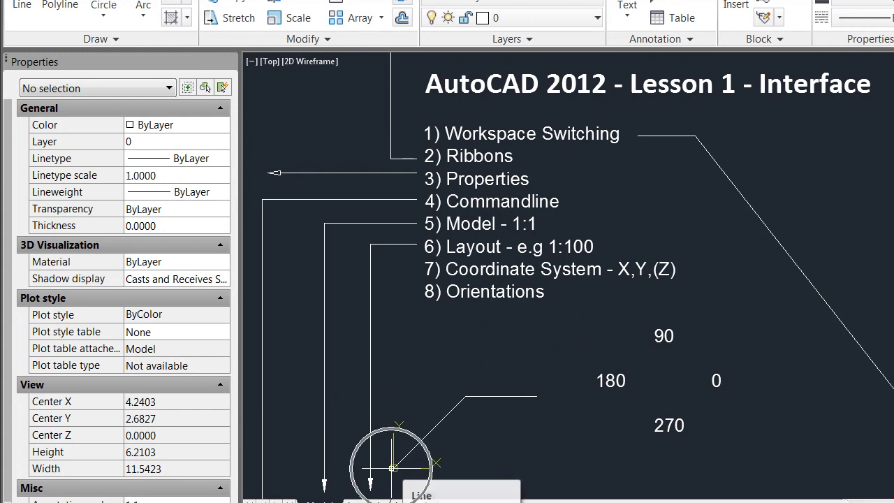
click(393, 468)
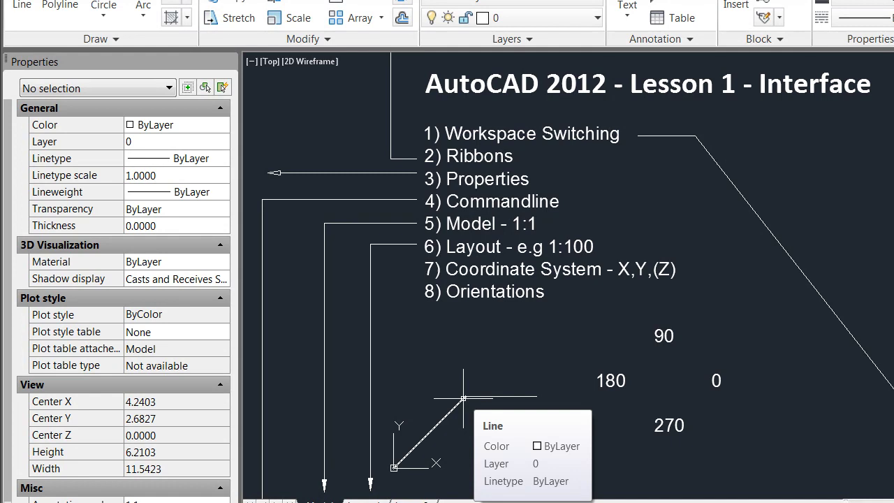
click(543, 397)
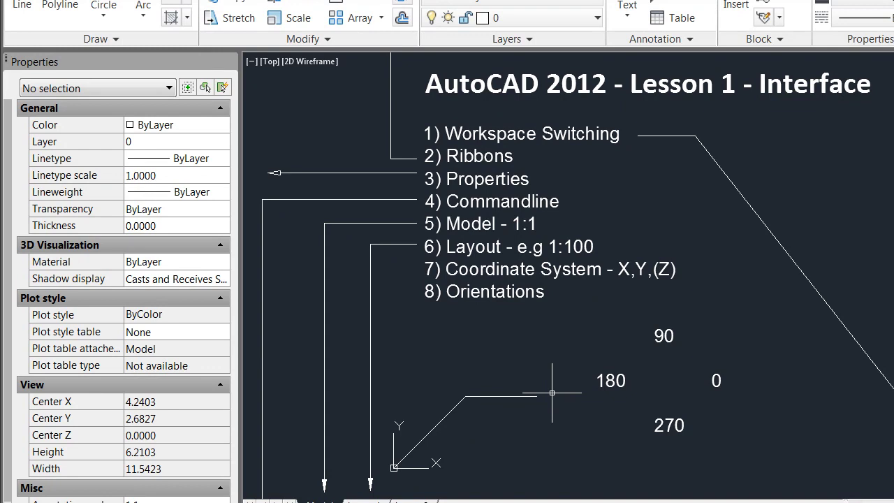
key(Escape)
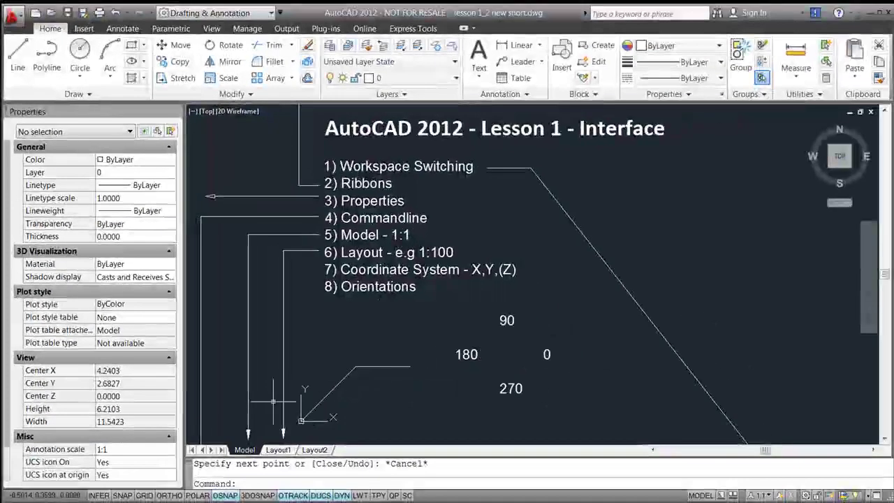
Step: Turn the grid on and confirm its 1.0000 spacing in Drafting Settings, leaving it unchanged
click(144, 496)
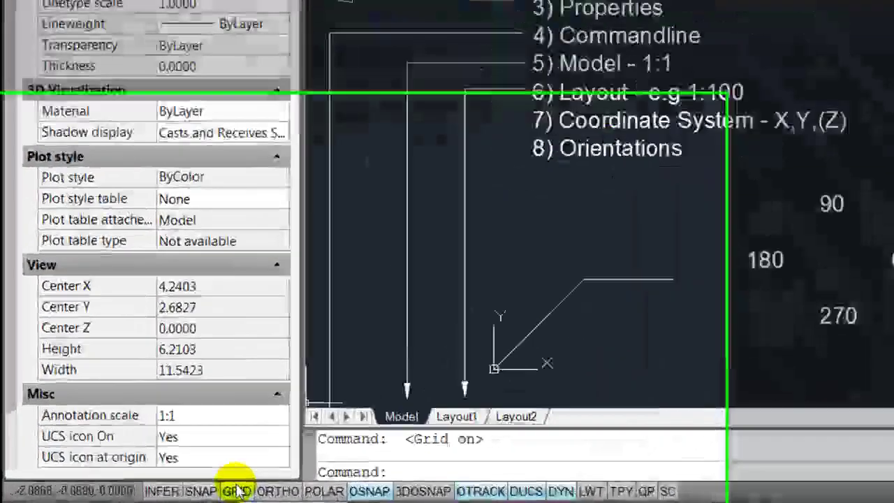
right_click(145, 496)
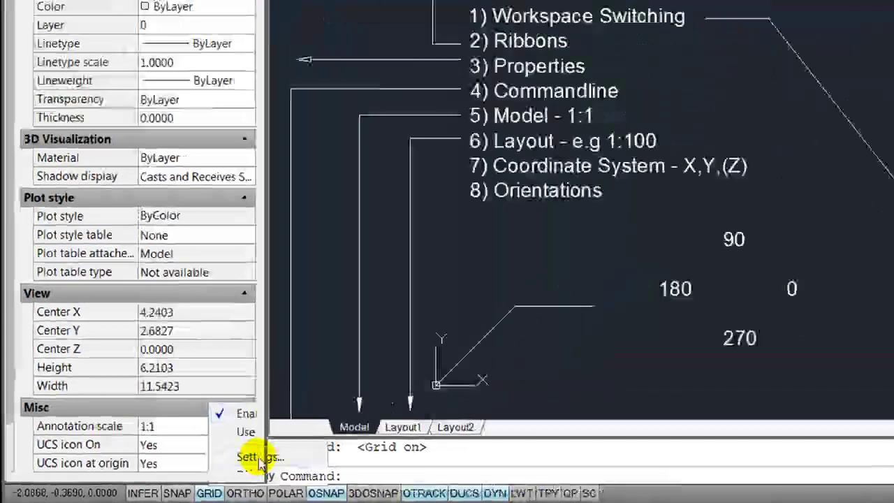
click(362, 437)
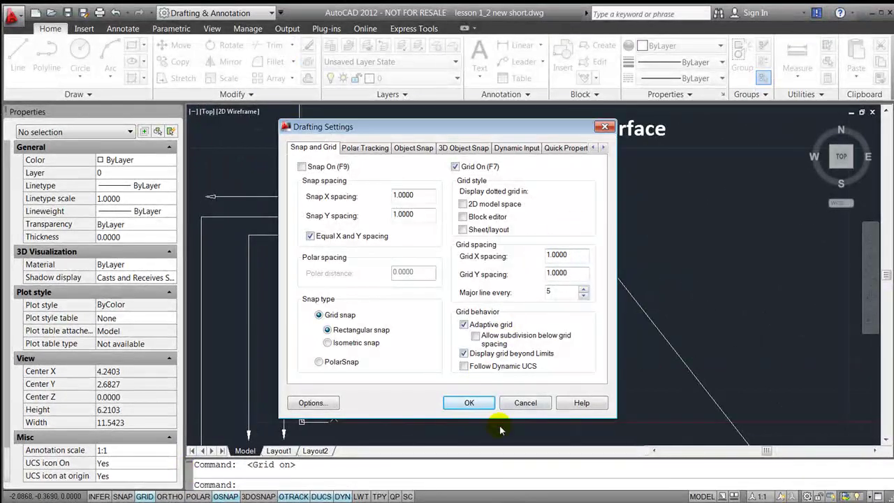
click(523, 404)
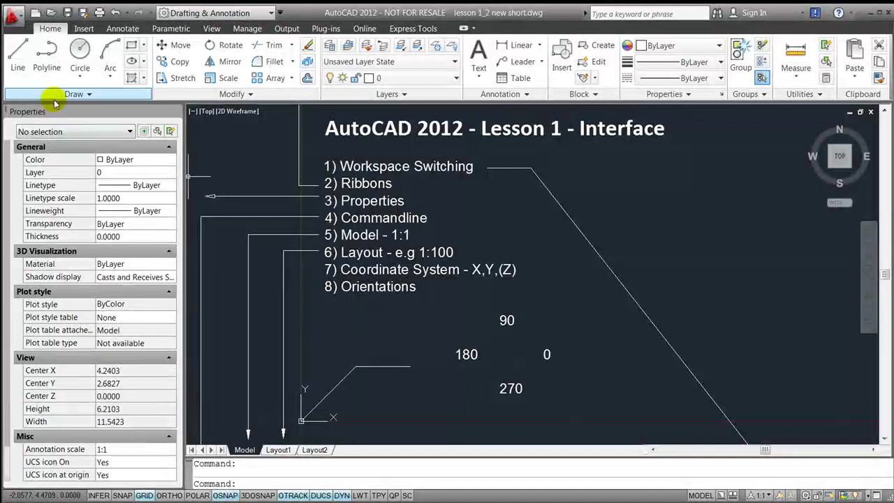
Step: Draw a line from 5,0: a 2-unit segment at 45°, then a 2-unit segment at 90°
click(19, 62)
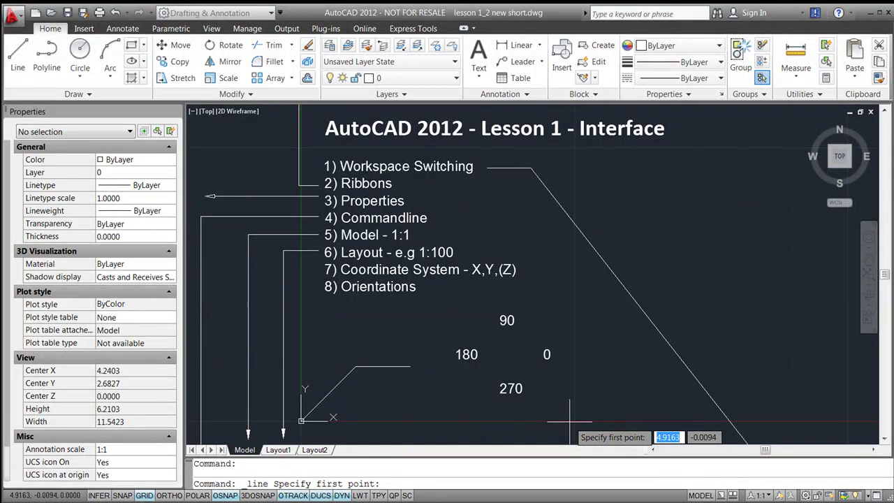
text(5,0)
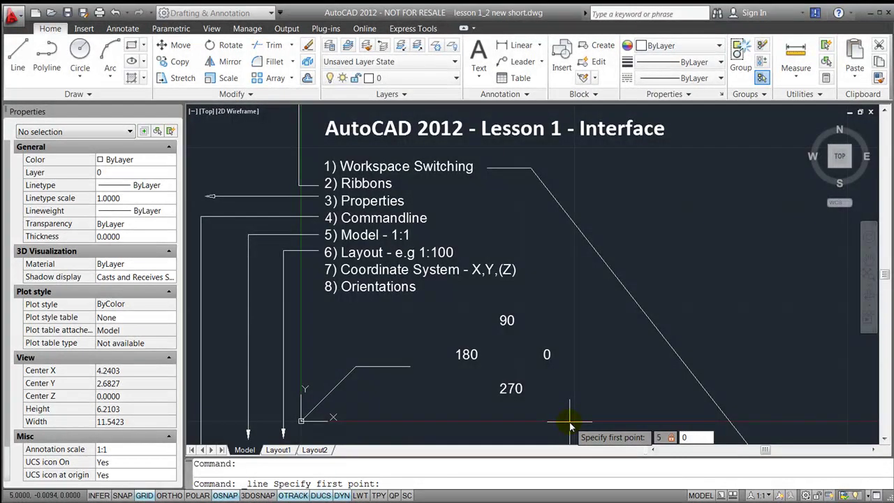
key(Return)
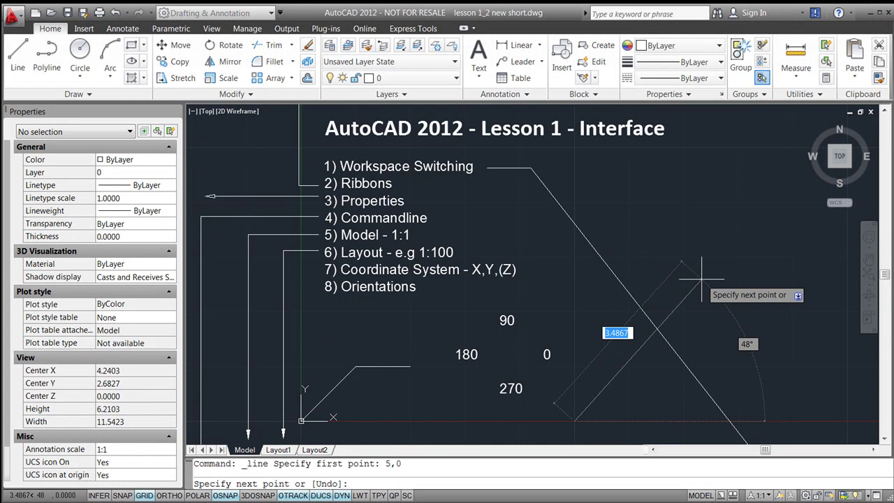
text(2)
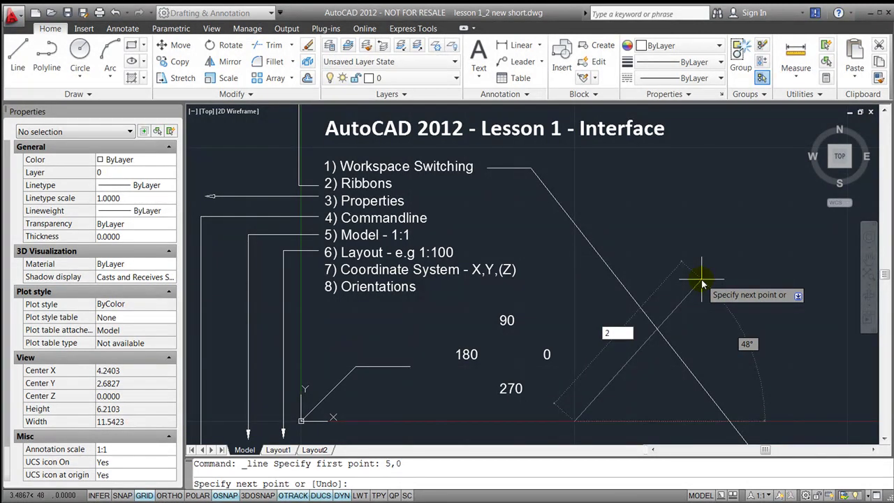
key(Tab)
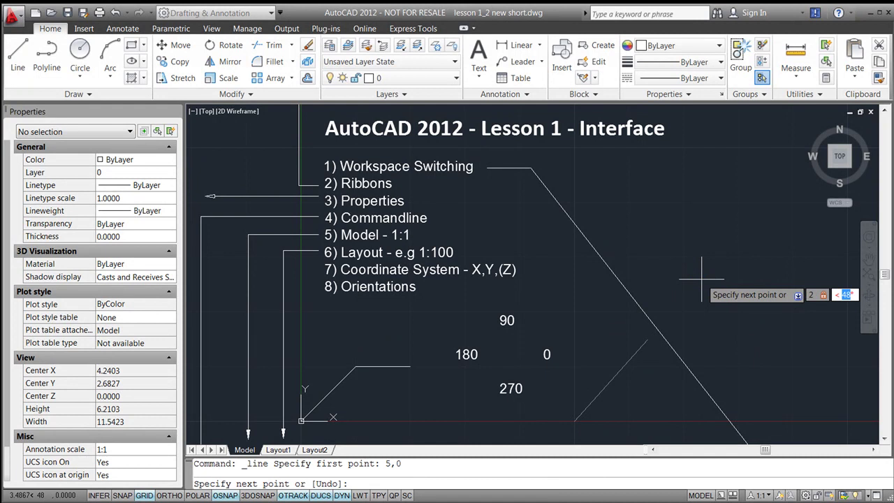
text(45)
key(Return)
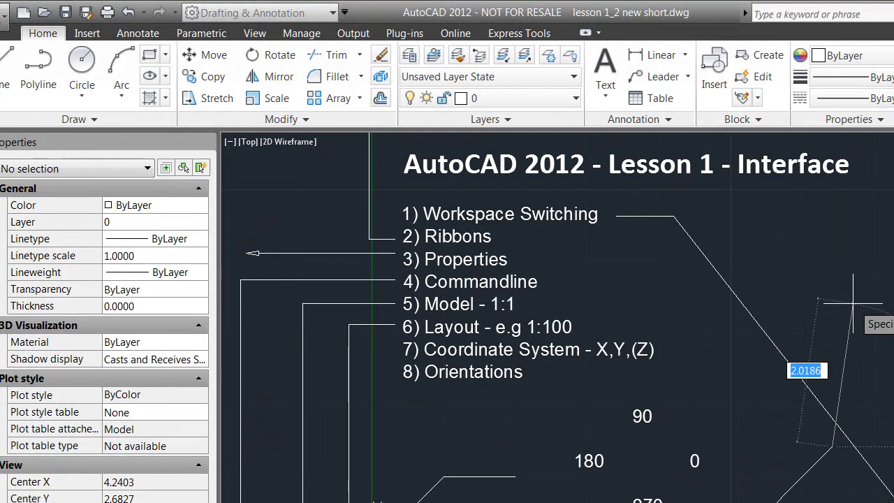
text(2)
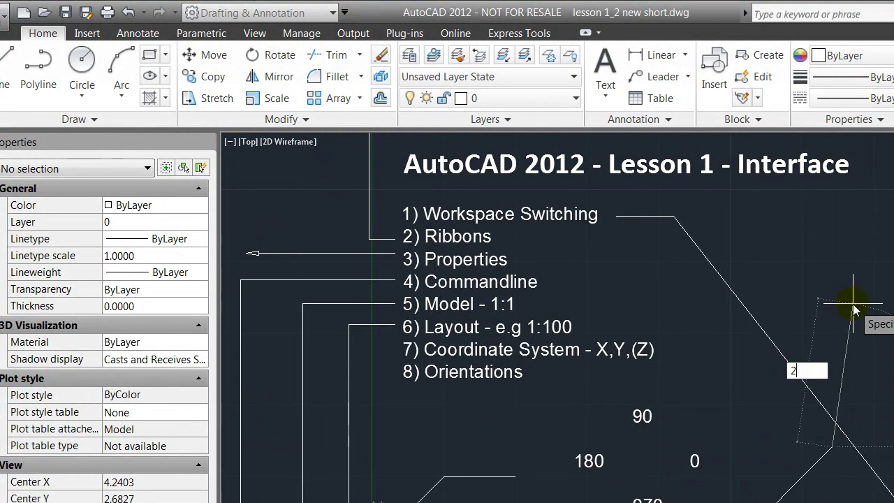
key(Return)
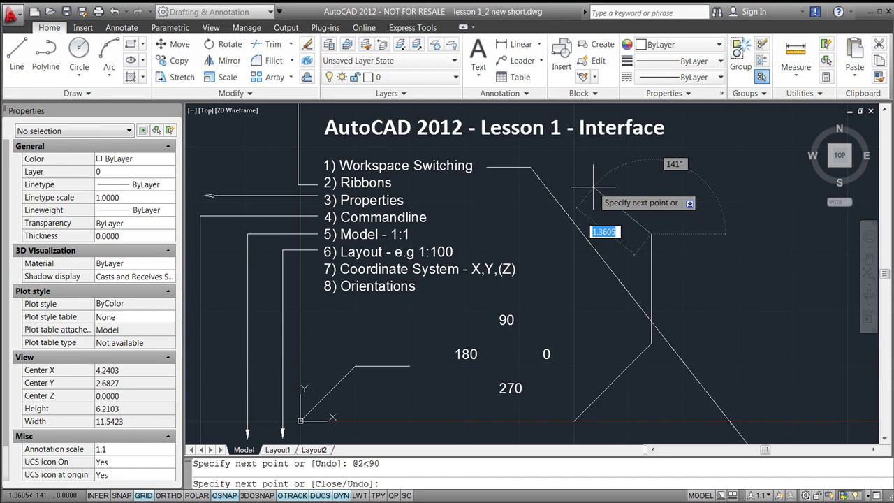
key(Return)
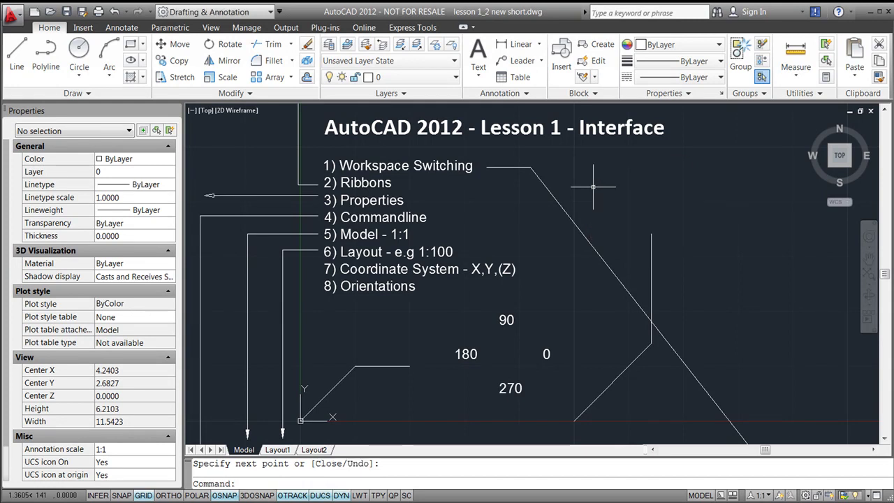
key(Escape)
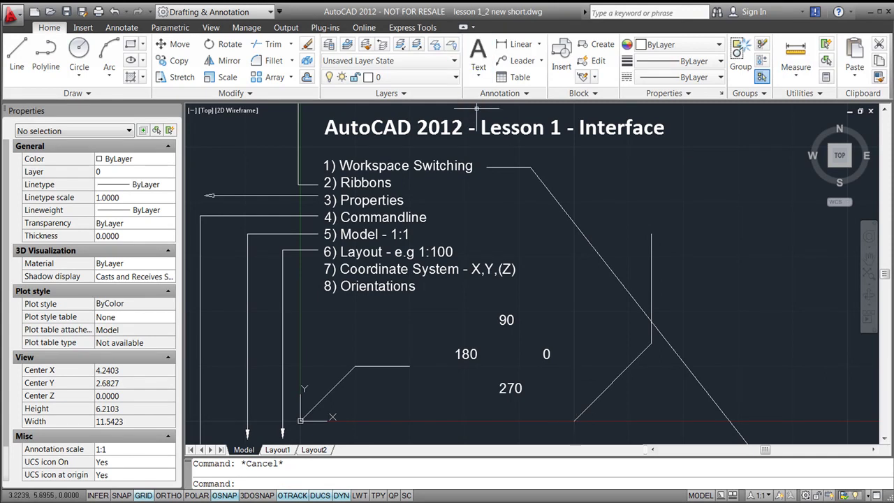
Step: Place a multiline text note reading '2<45' in a box beside the 45° segment
click(658, 351)
click(760, 385)
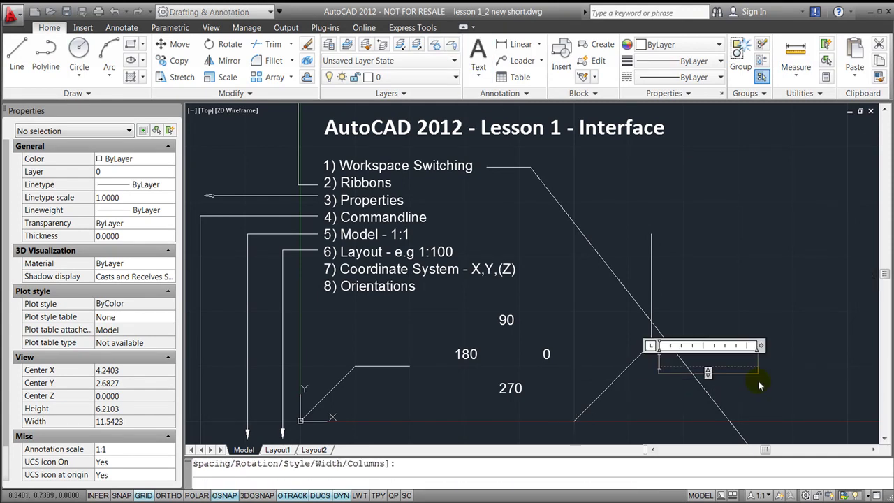
text(2)
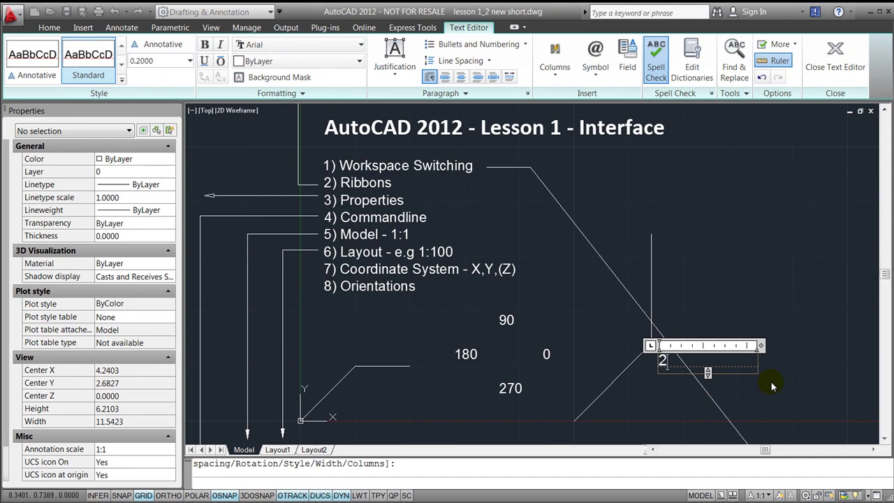
text(<45)
click(743, 301)
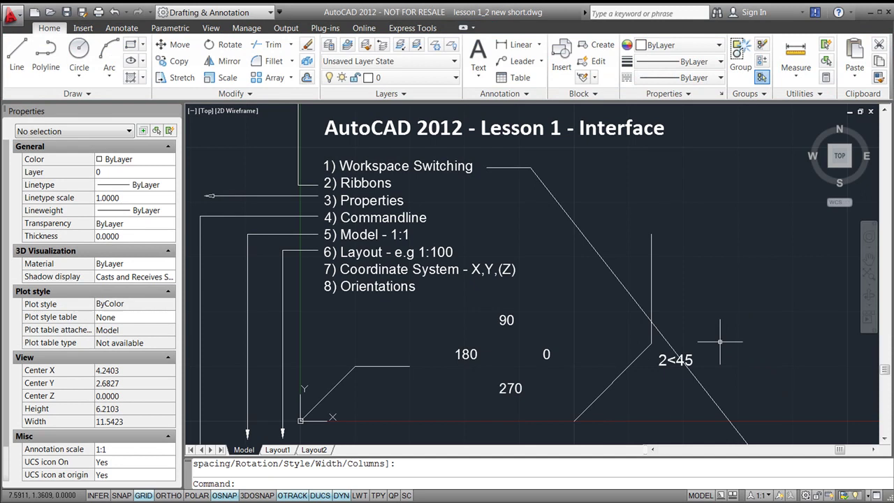